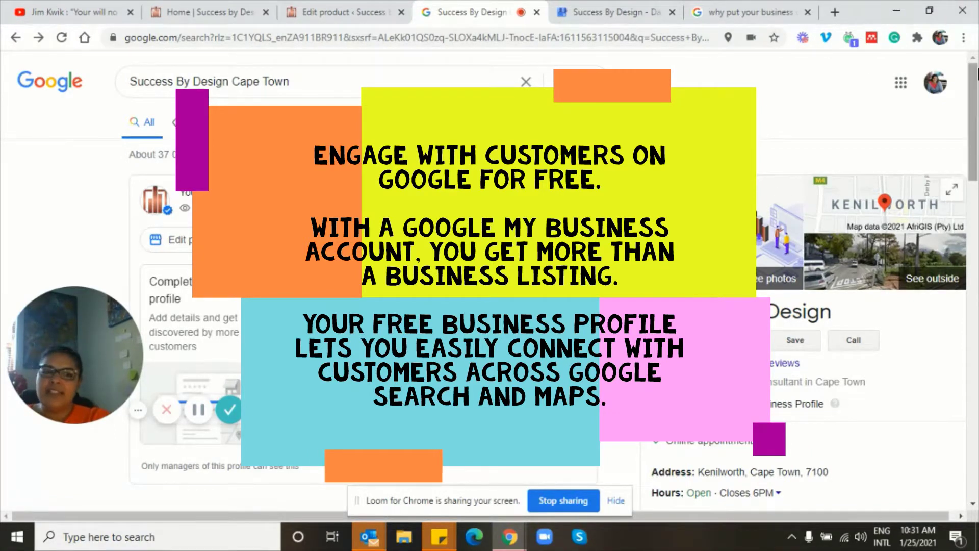
Step: Bring up the Success By Design dashboard, showing zero ad activity and a 4.3 rating from 3 reviews
{"action": "left_click_drag", "start_coordinate": [975, 83], "coordinate": [974, 177]}
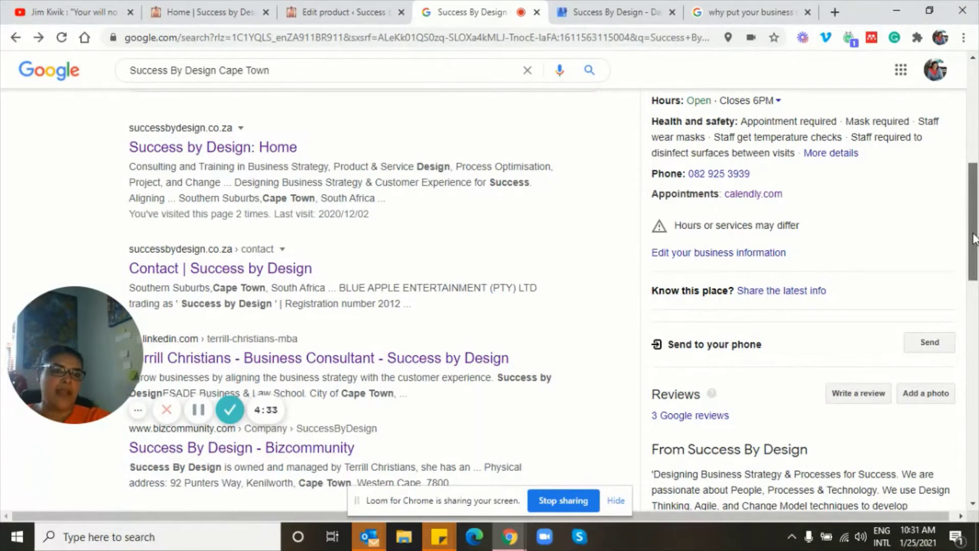
{"action": "left_click_drag", "start_coordinate": [974, 238], "coordinate": [974, 80]}
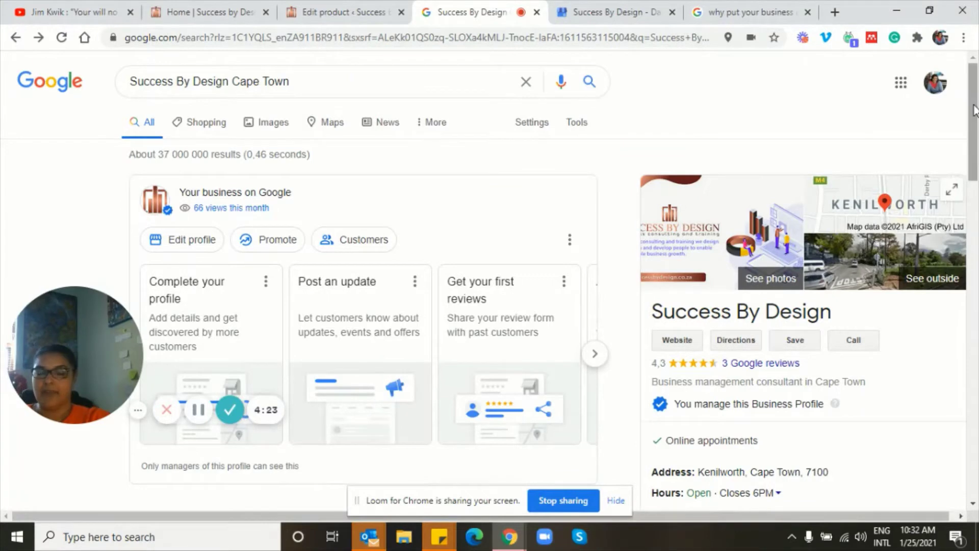
{"action": "left_click_drag", "start_coordinate": [974, 110], "coordinate": [975, 171]}
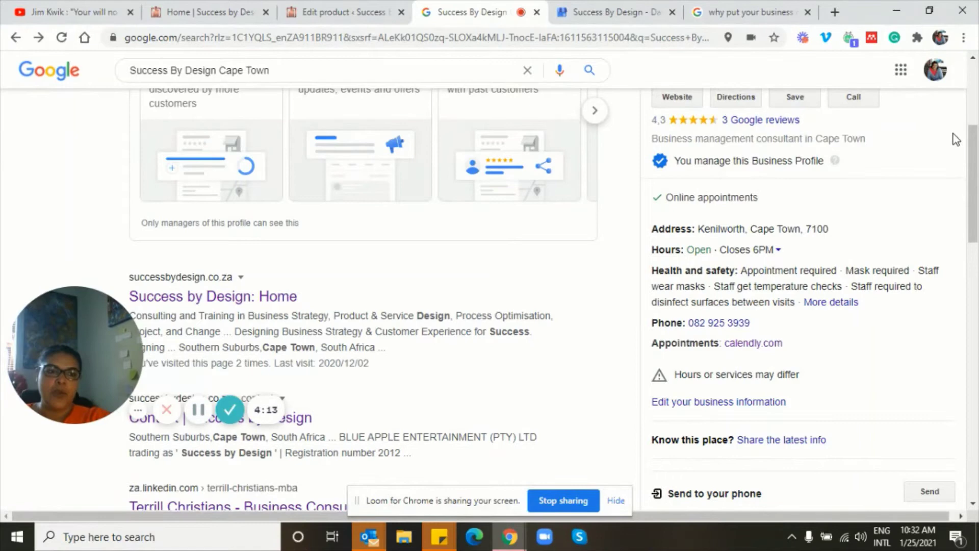
{"action": "left_click_drag", "start_coordinate": [973, 147], "coordinate": [973, 86]}
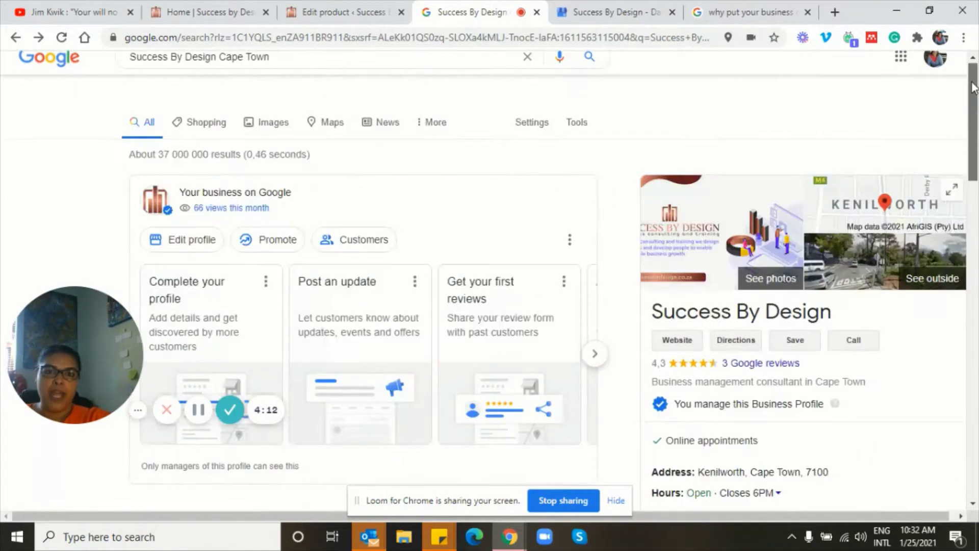
{"action": "left_click", "coordinate": [619, 11]}
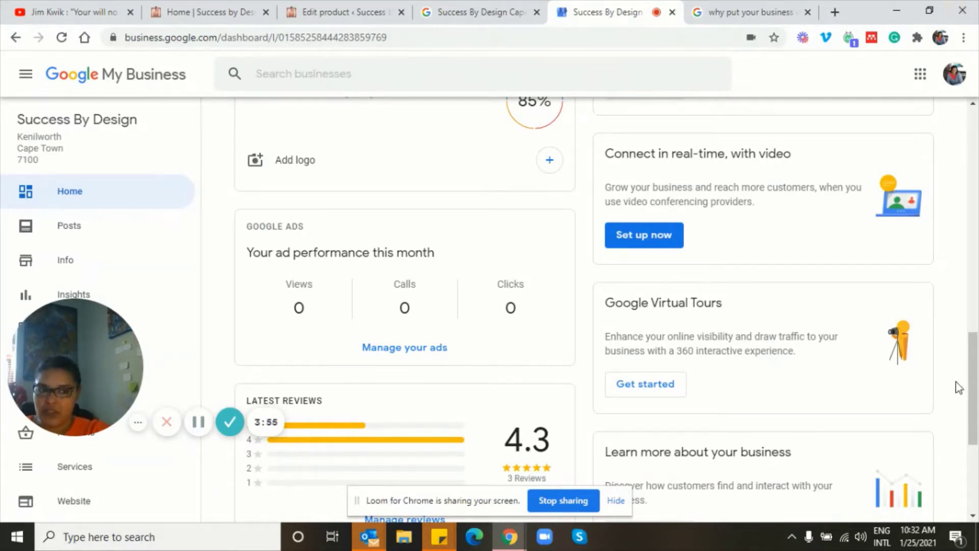
{"action": "left_click_drag", "start_coordinate": [974, 393], "coordinate": [975, 404]}
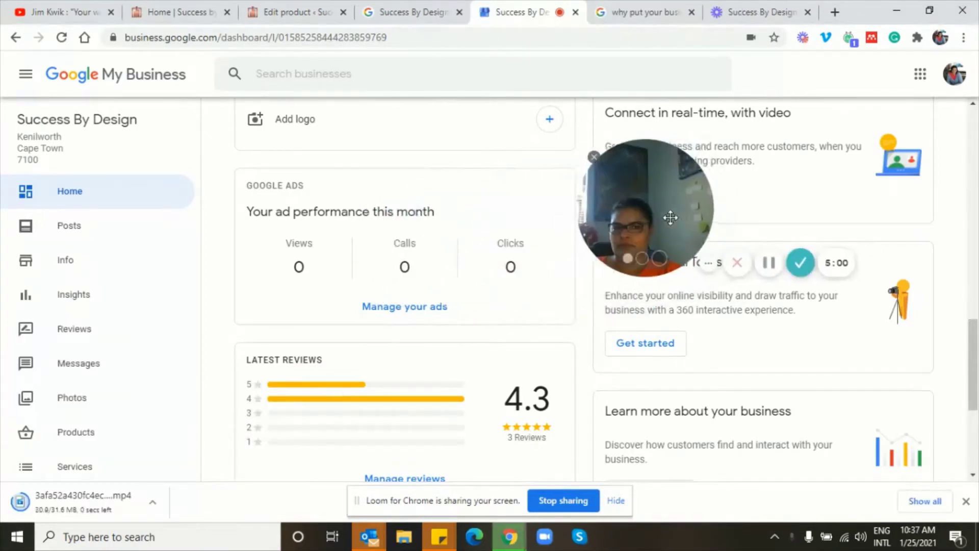
{"action": "left_click_drag", "start_coordinate": [671, 218], "coordinate": [514, 238]}
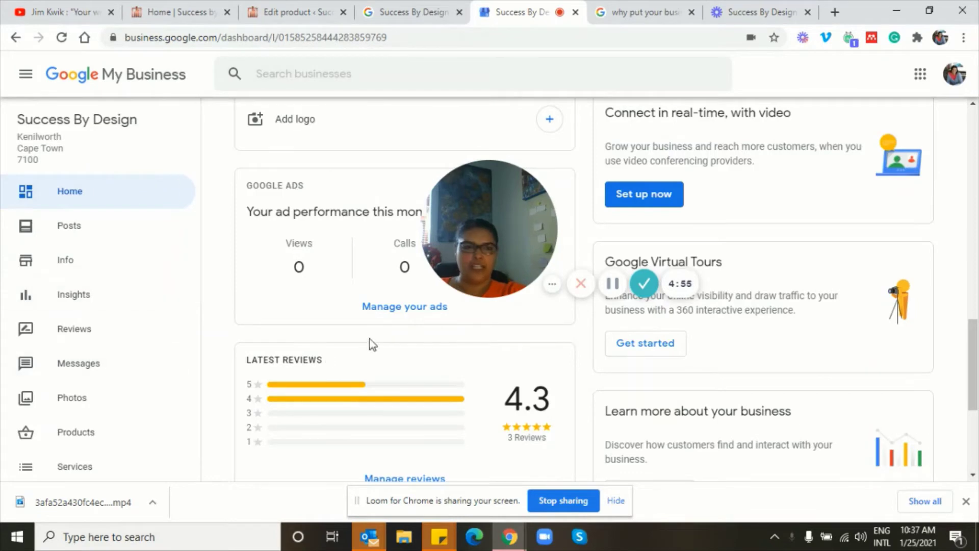
{"action": "scroll", "coordinate": [976, 326], "scroll_direction": "up", "scroll_amount": 5}
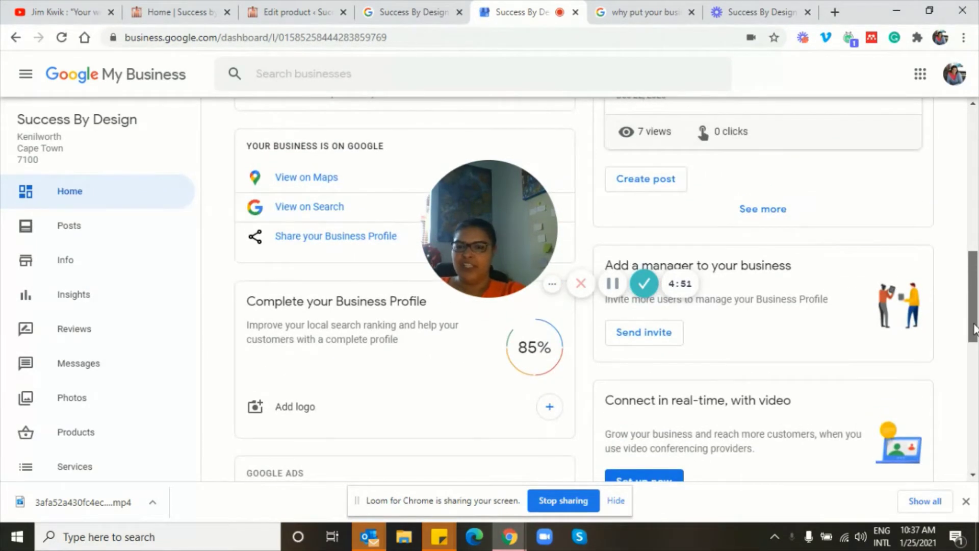
{"action": "scroll", "coordinate": [974, 329], "scroll_direction": "up", "scroll_amount": 8}
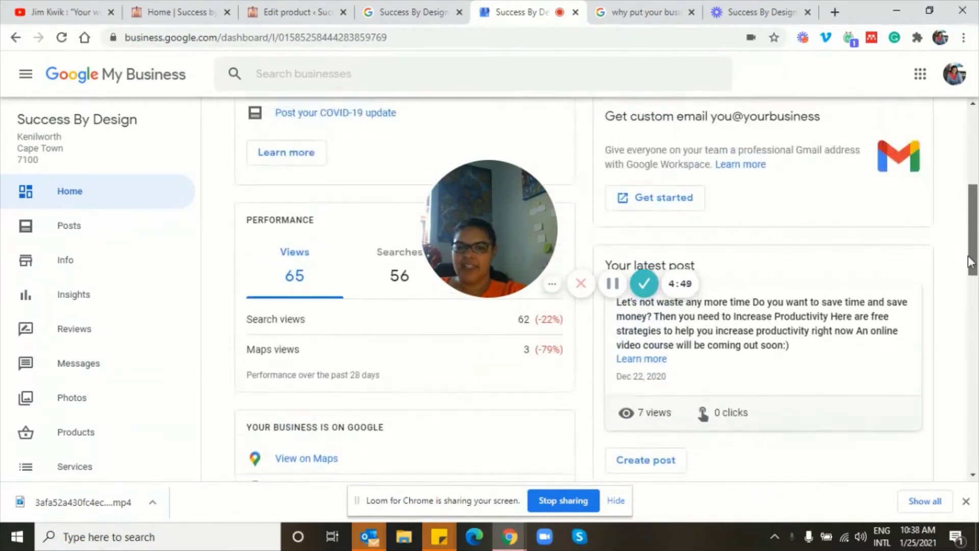
{"action": "scroll", "coordinate": [965, 205], "scroll_direction": "up", "scroll_amount": 3}
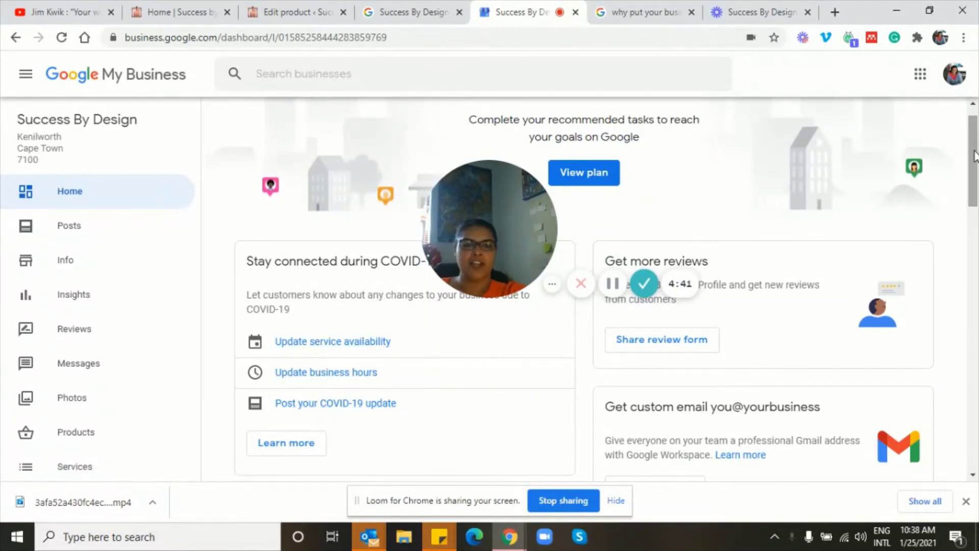
{"action": "left_click_drag", "start_coordinate": [974, 159], "coordinate": [975, 210]}
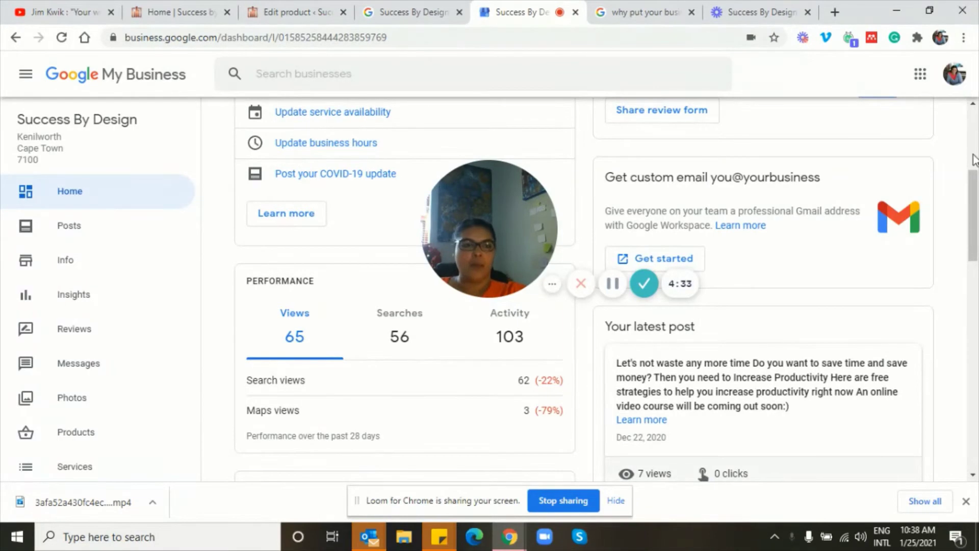
{"action": "scroll", "coordinate": [972, 175], "scroll_direction": "down", "scroll_amount": 3}
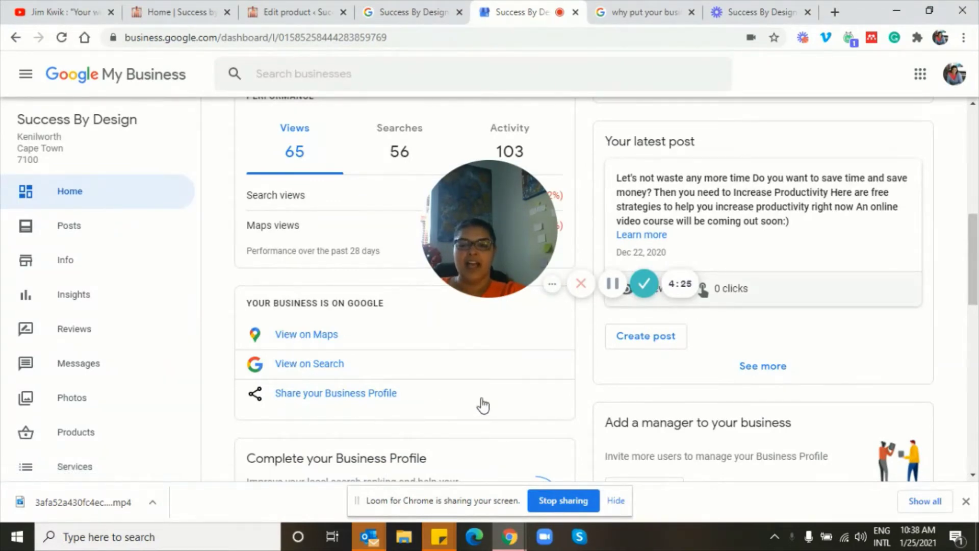
{"action": "left_click_drag", "start_coordinate": [977, 246], "coordinate": [975, 400]}
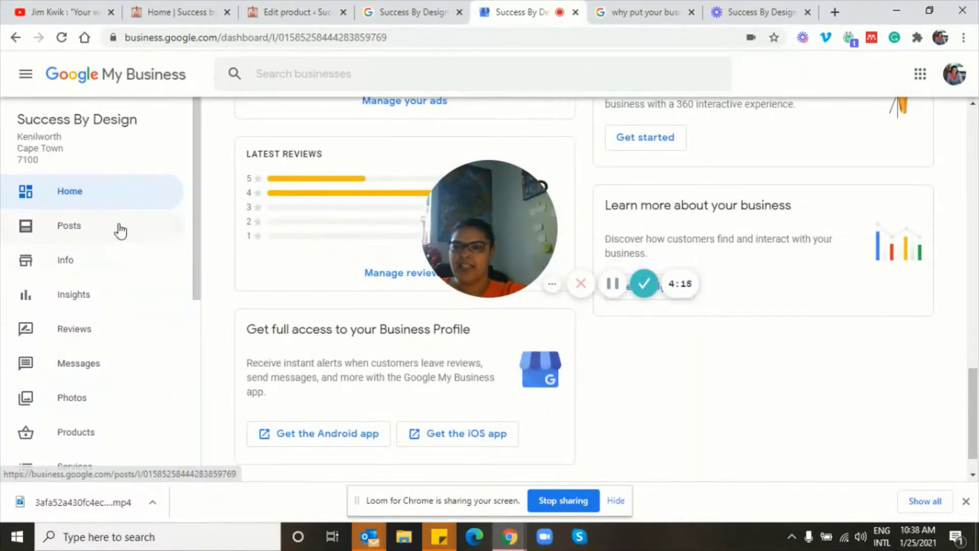
Step: Scroll through the business's published posts, then view the Info page with categories and hours
{"action": "left_click", "coordinate": [74, 237]}
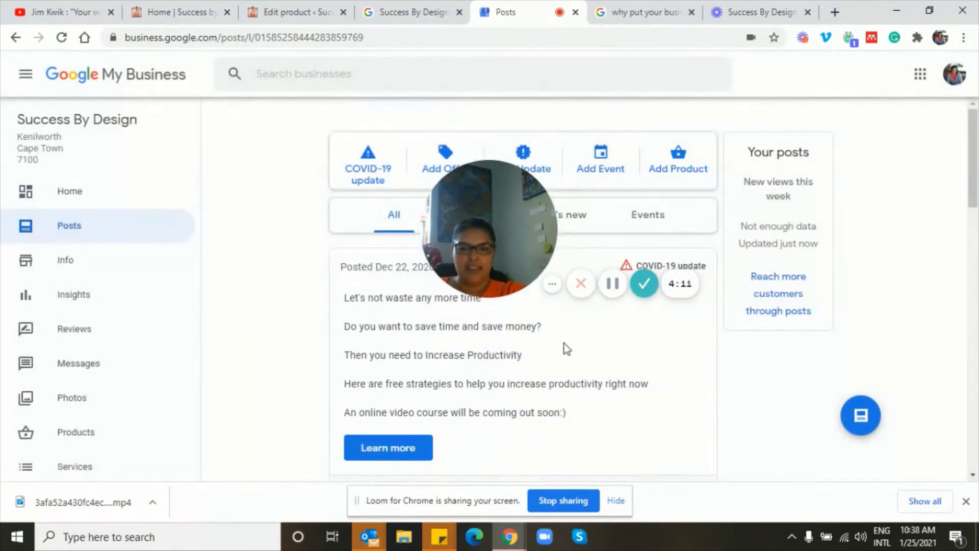
{"action": "scroll", "coordinate": [977, 270], "scroll_direction": "down", "scroll_amount": 5}
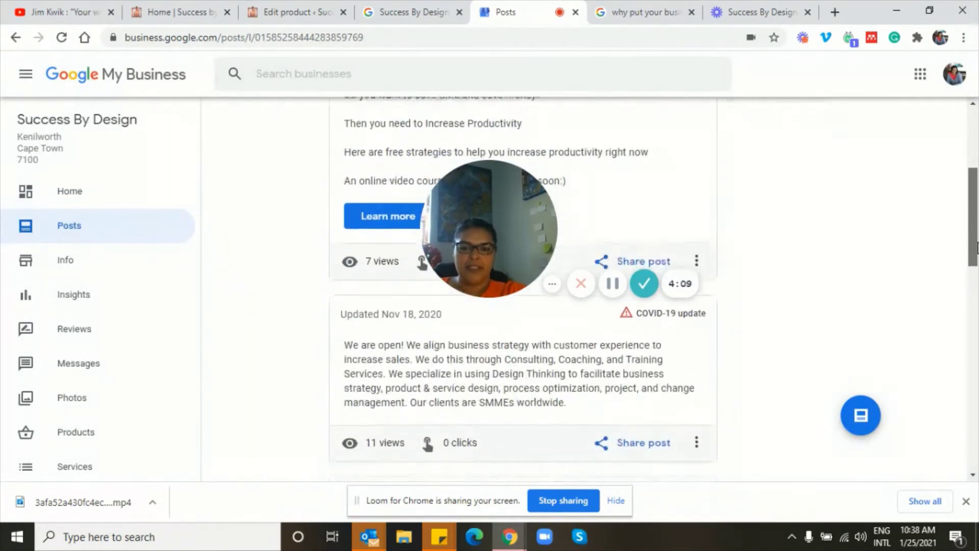
{"action": "left_click_drag", "start_coordinate": [976, 248], "coordinate": [964, 422]}
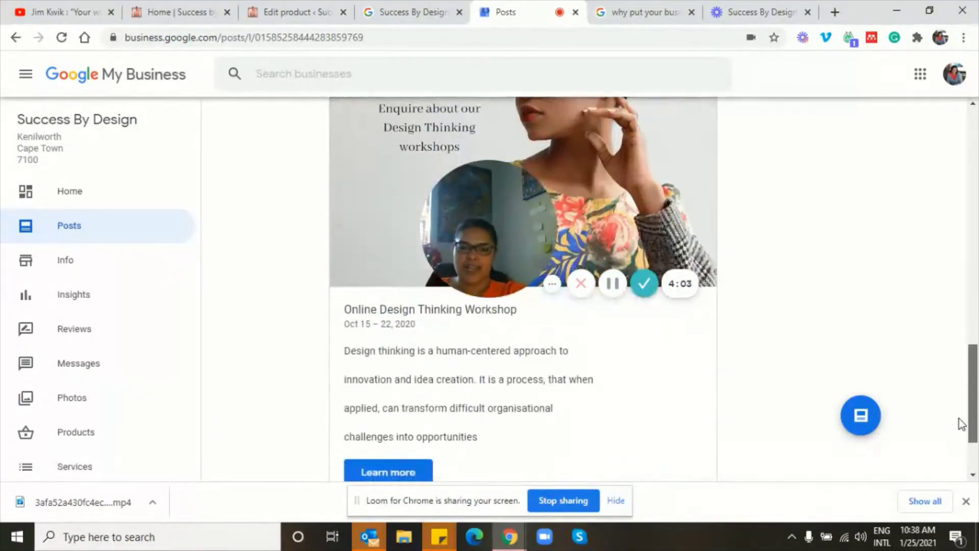
{"action": "left_click", "coordinate": [88, 262]}
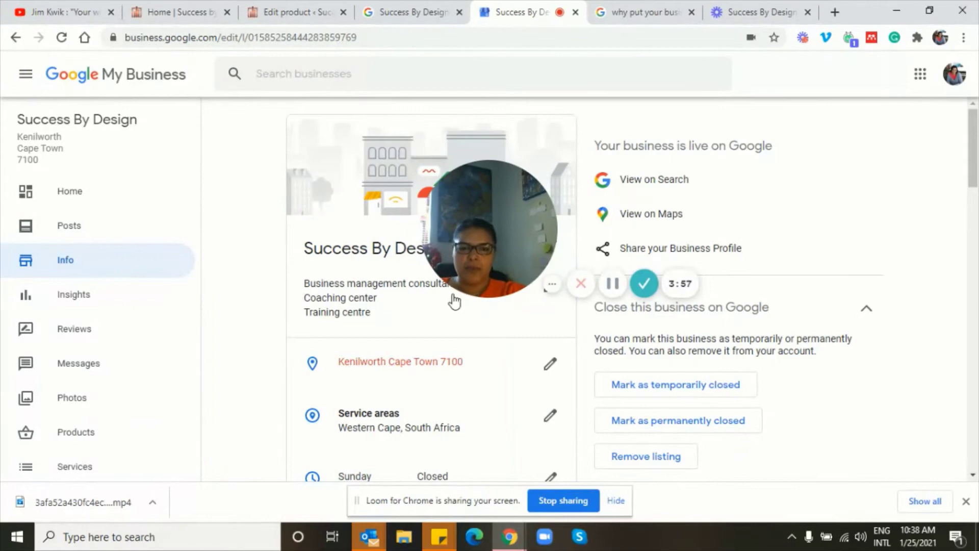
Step: Scroll down the Info details, then go to the profile's Insights page
{"action": "left_click_drag", "start_coordinate": [974, 134], "coordinate": [975, 235]}
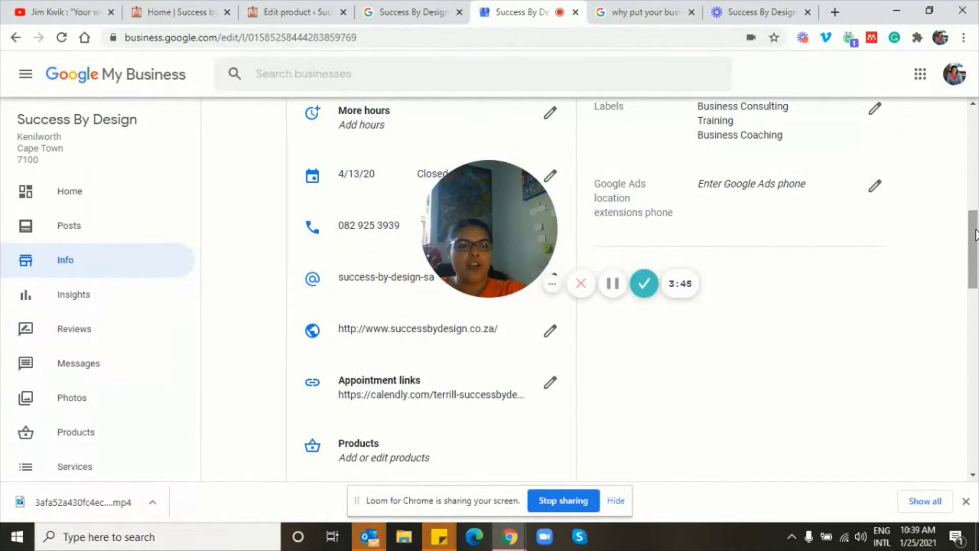
{"action": "left_click_drag", "start_coordinate": [975, 235], "coordinate": [971, 293]}
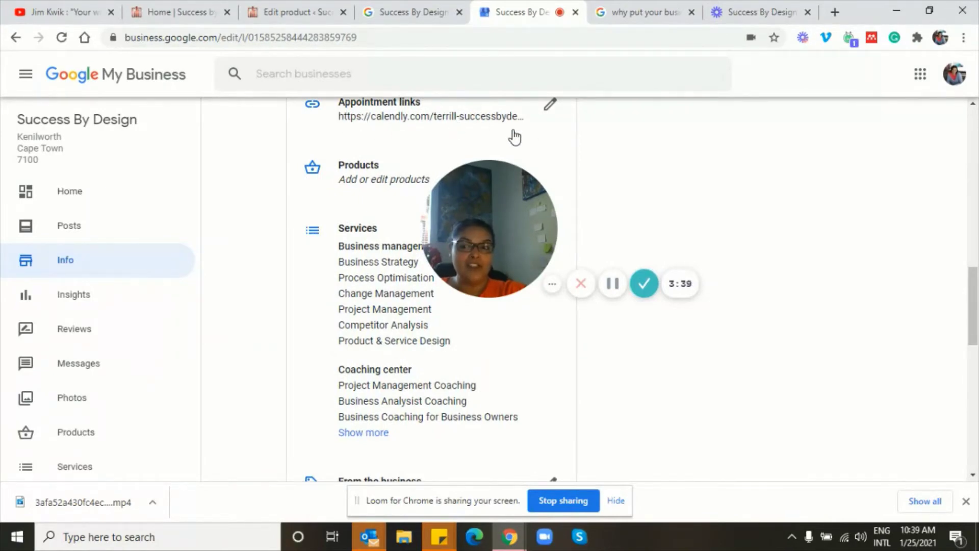
{"action": "left_click", "coordinate": [80, 295]}
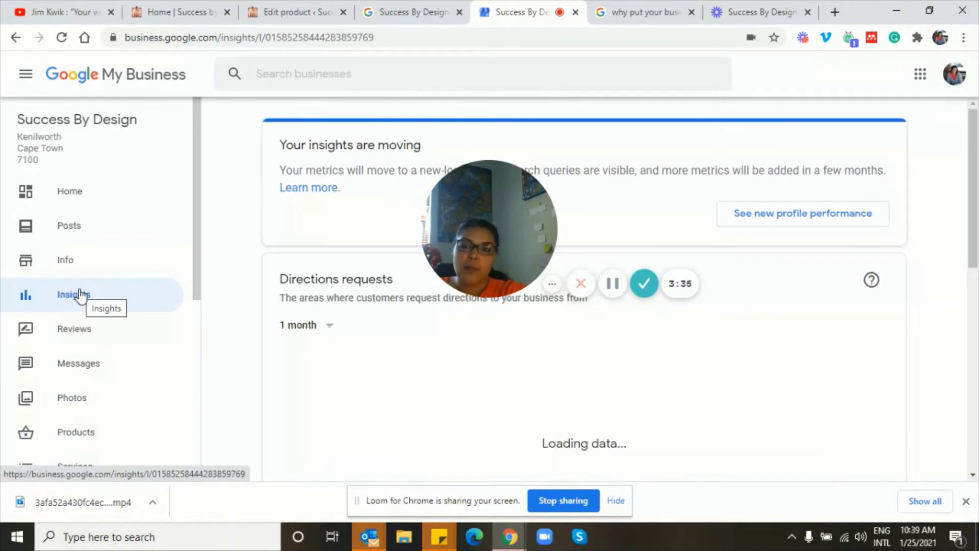
Step: Look over the customer reviews, then browse the Photos gallery with its cover image and videos
{"action": "left_click", "coordinate": [75, 332]}
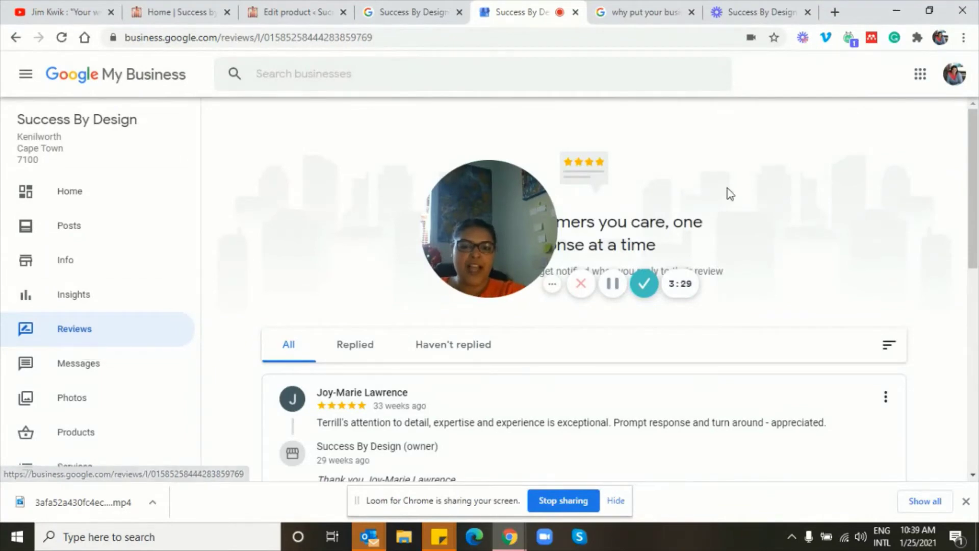
{"action": "left_click_drag", "start_coordinate": [974, 217], "coordinate": [974, 104]}
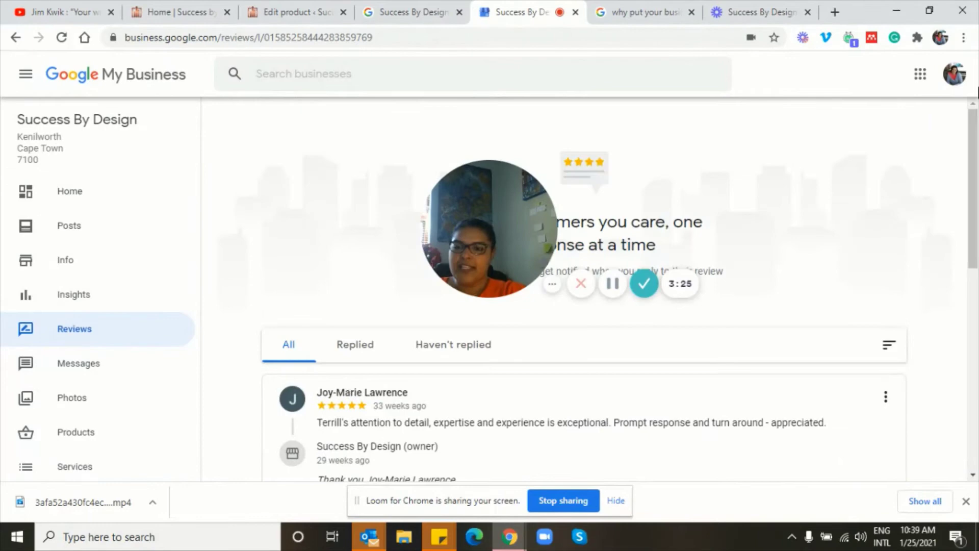
{"action": "left_click", "coordinate": [83, 403]}
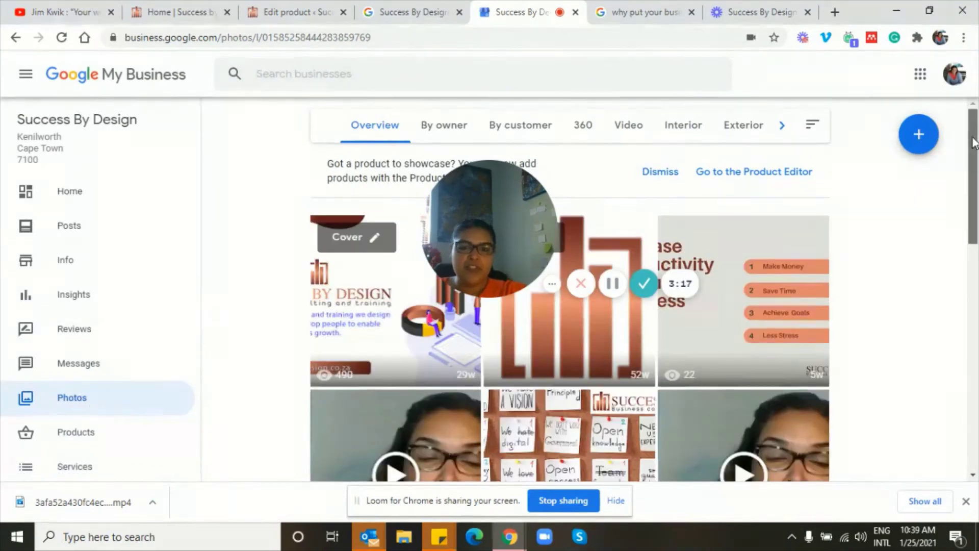
{"action": "mouse_move", "coordinate": [974, 154]}
{"action": "left_mouse_down"}
{"action": "mouse_move", "coordinate": [974, 372]}
{"action": "mouse_move", "coordinate": [974, 148]}
{"action": "left_mouse_up"}
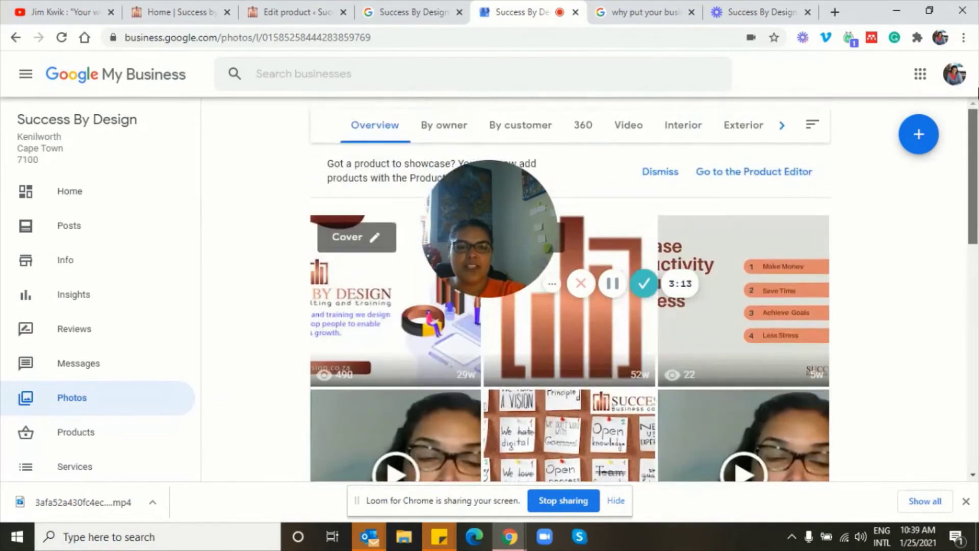
Step: View the Products page, then return to the 'Success By Design Cape Town' search results
{"action": "left_click", "coordinate": [69, 431]}
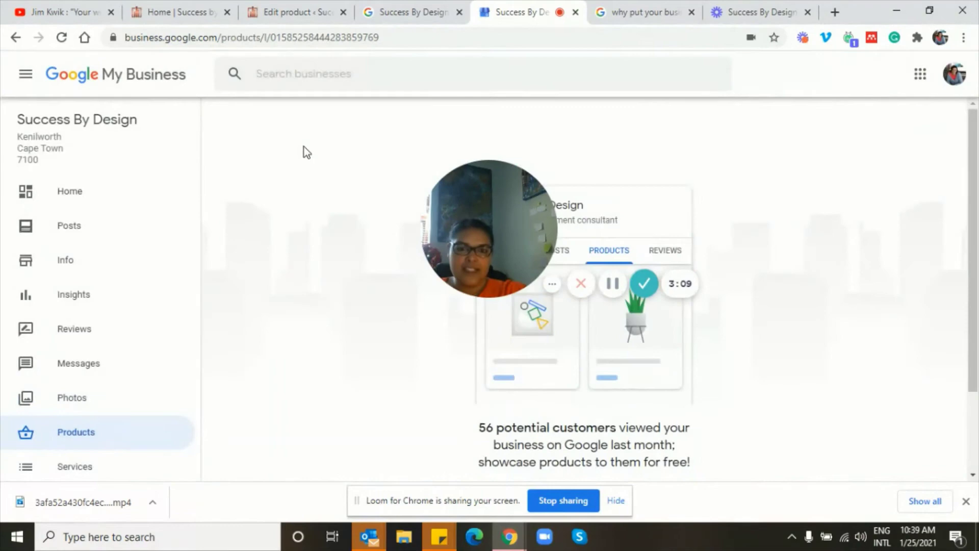
{"action": "left_click", "coordinate": [419, 15]}
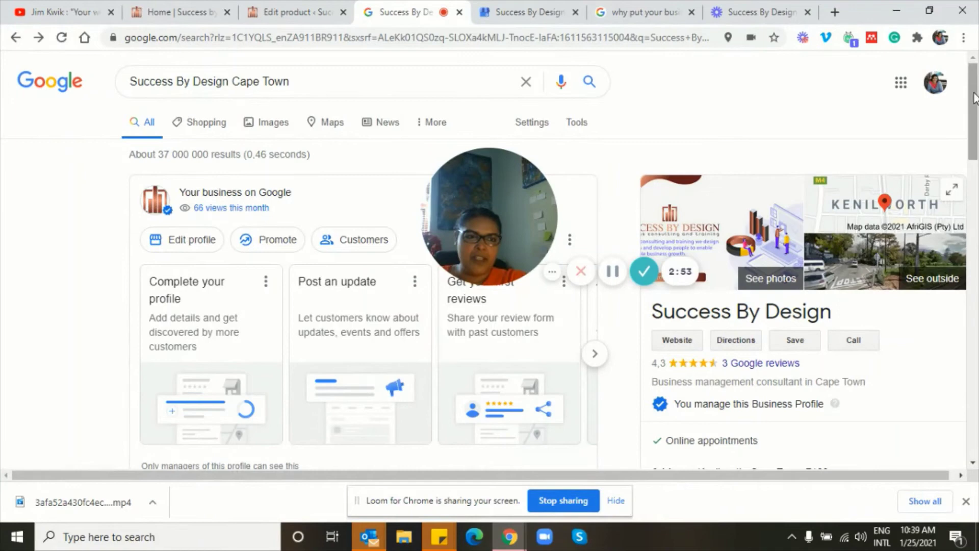
{"action": "left_click_drag", "start_coordinate": [500, 199], "coordinate": [451, 125]}
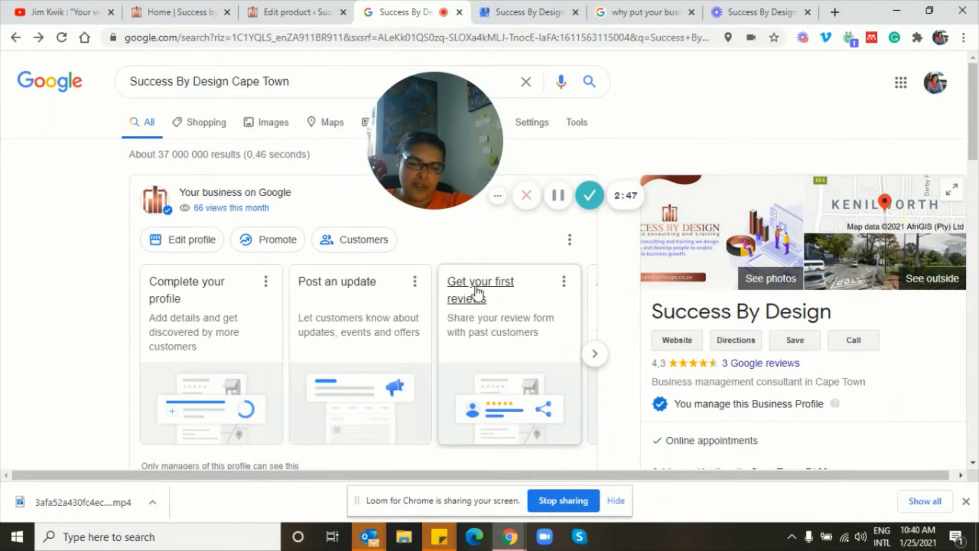
Step: Share the 'Get your first reviews' link by email, creating a feedback-request Mail draft
{"action": "left_click", "coordinate": [477, 293]}
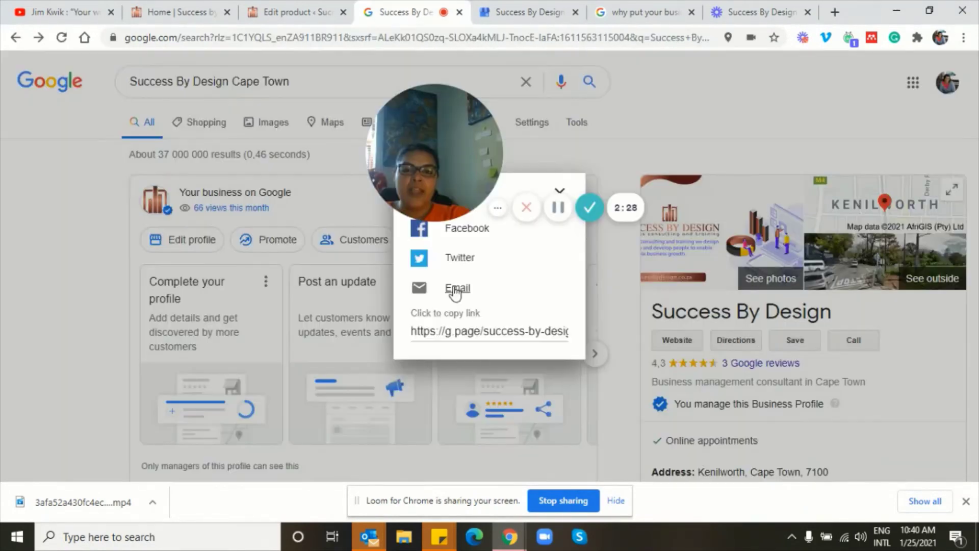
{"action": "left_click", "coordinate": [457, 289]}
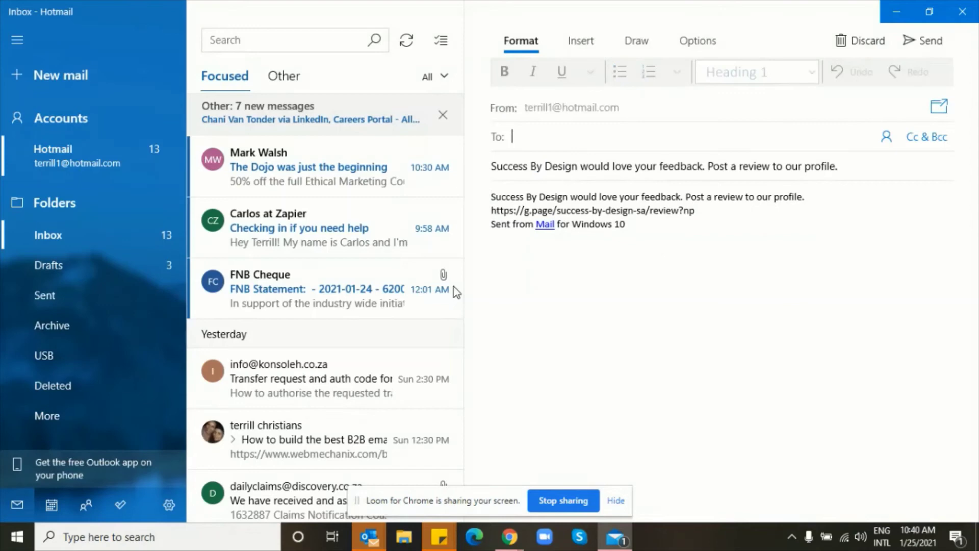
Step: Select the Mail draft's three body lines with the review link, then return to Google
{"action": "left_click", "coordinate": [928, 12]}
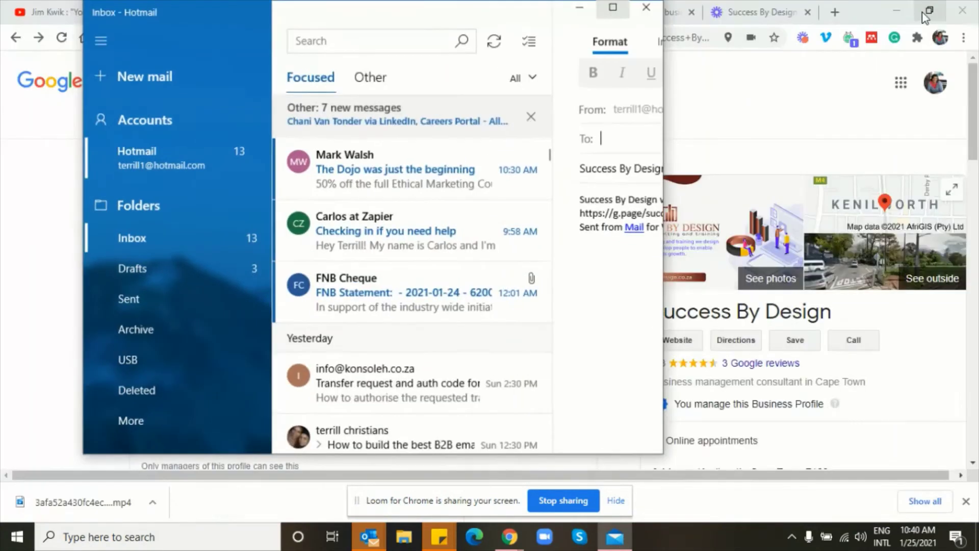
{"action": "left_click", "coordinate": [614, 14]}
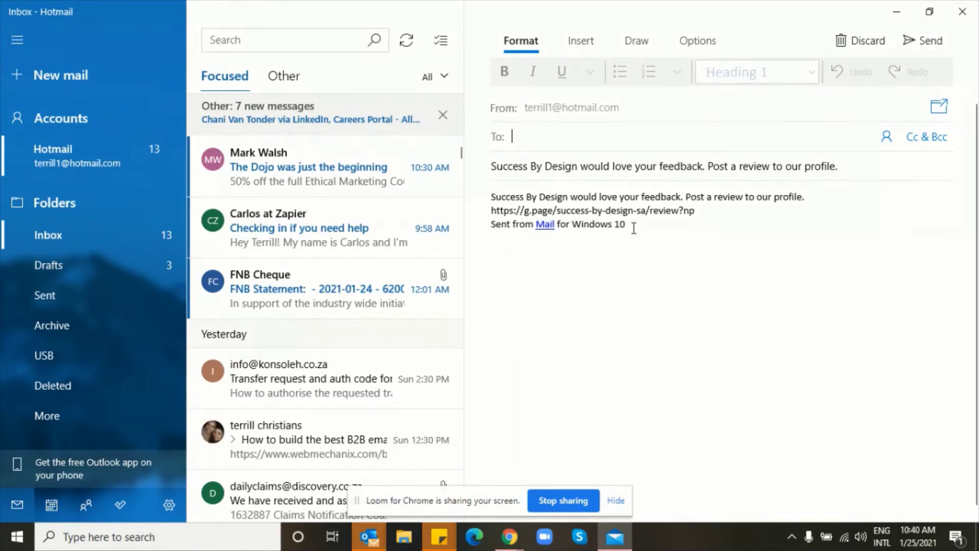
{"action": "left_click_drag", "start_coordinate": [633, 227], "coordinate": [495, 201]}
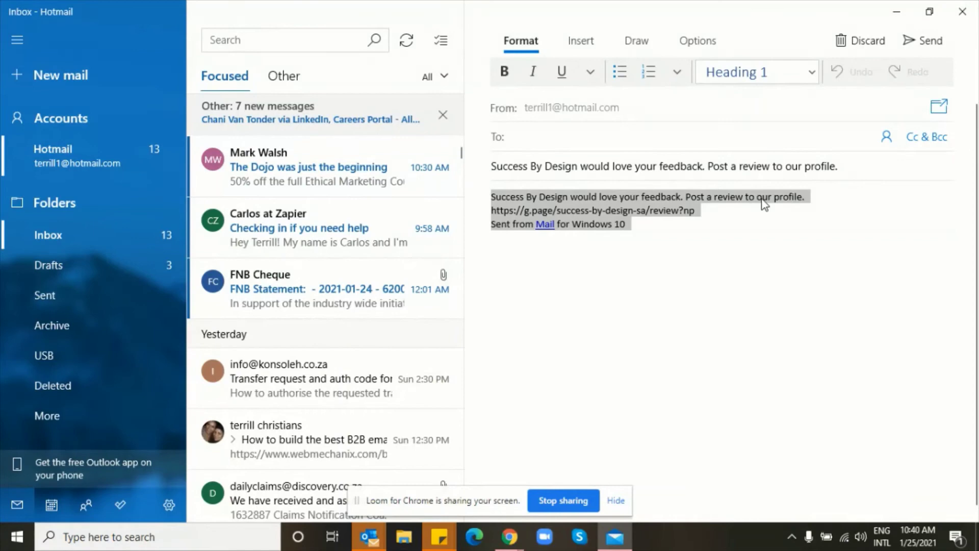
{"action": "left_click", "coordinate": [695, 211]}
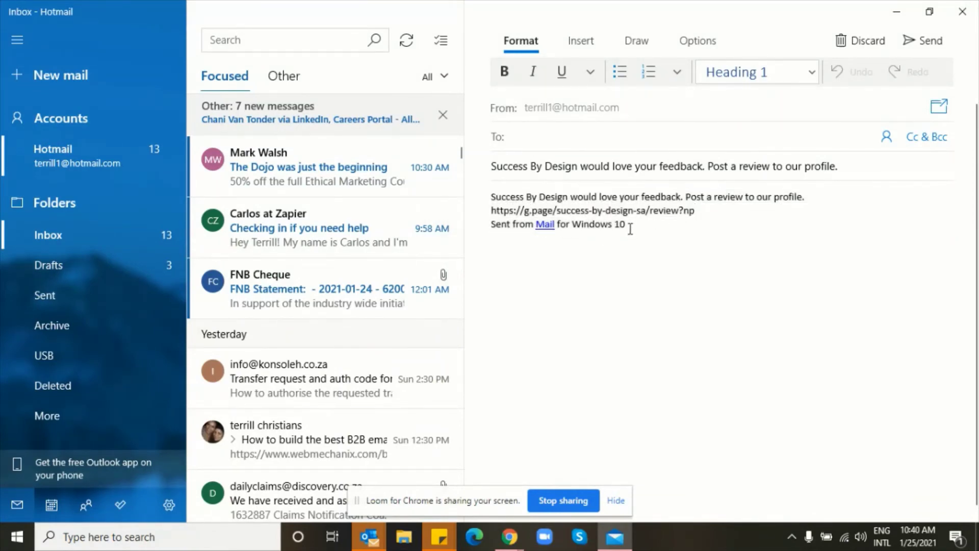
{"action": "left_click_drag", "start_coordinate": [631, 229], "coordinate": [505, 196]}
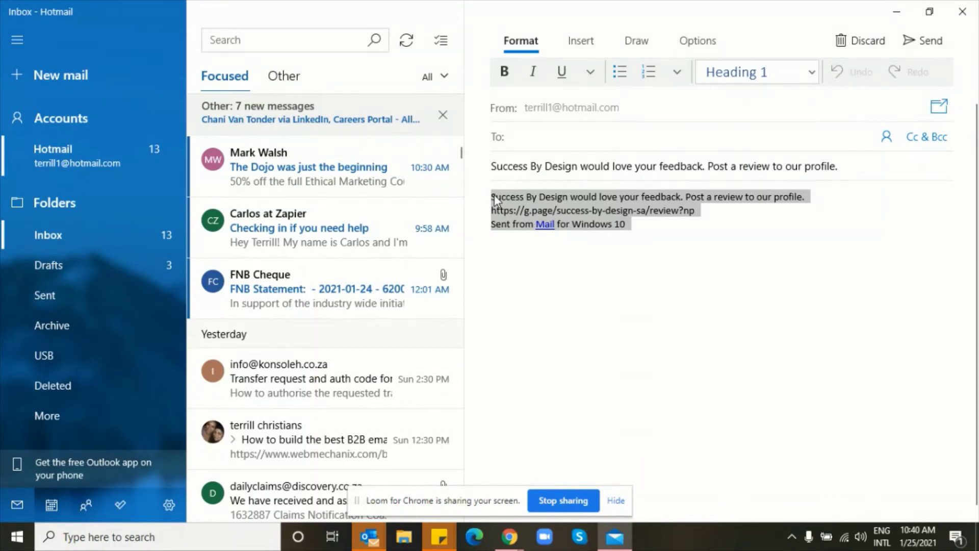
{"action": "left_click", "coordinate": [510, 538]}
Step: Back in Chrome, reopen the review form's sharing options with the copyable g.page link
{"action": "left_click", "coordinate": [471, 492]}
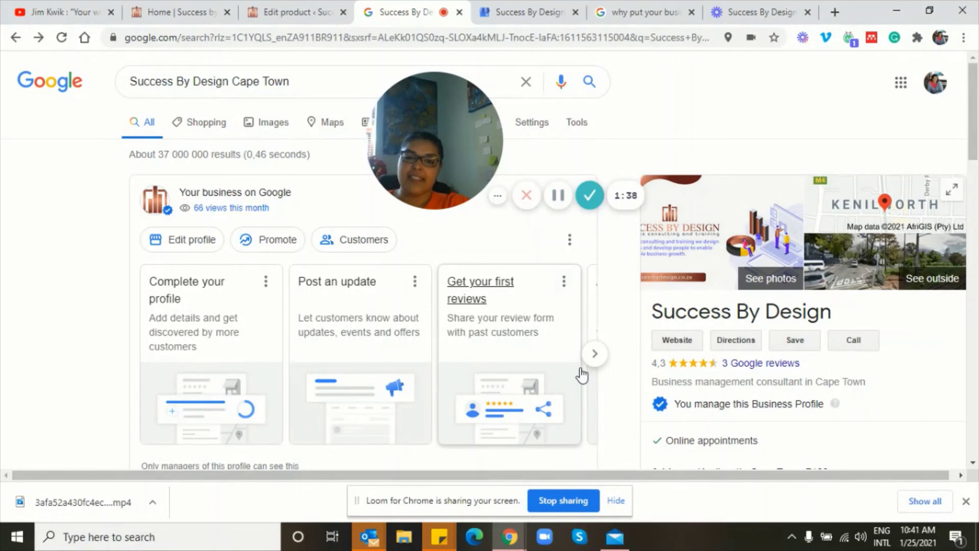
{"action": "left_click", "coordinate": [515, 408]}
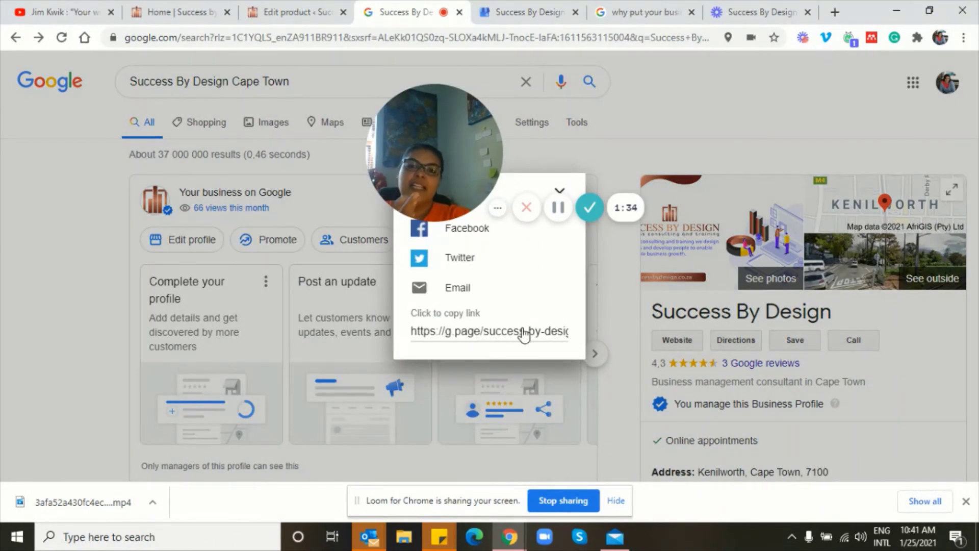